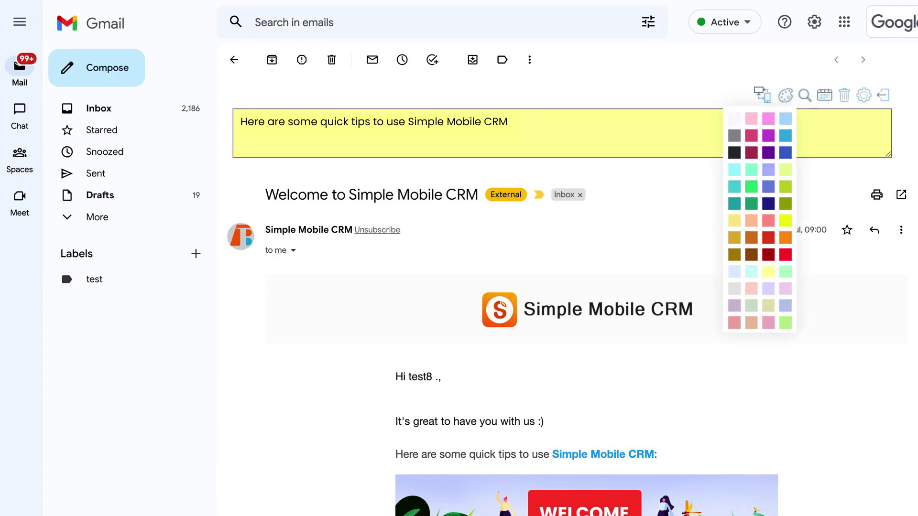
Step: Colour the note red, then blue, settle on yellow, and return to the inbox
{"action": "left_click", "coordinate": [768, 238]}
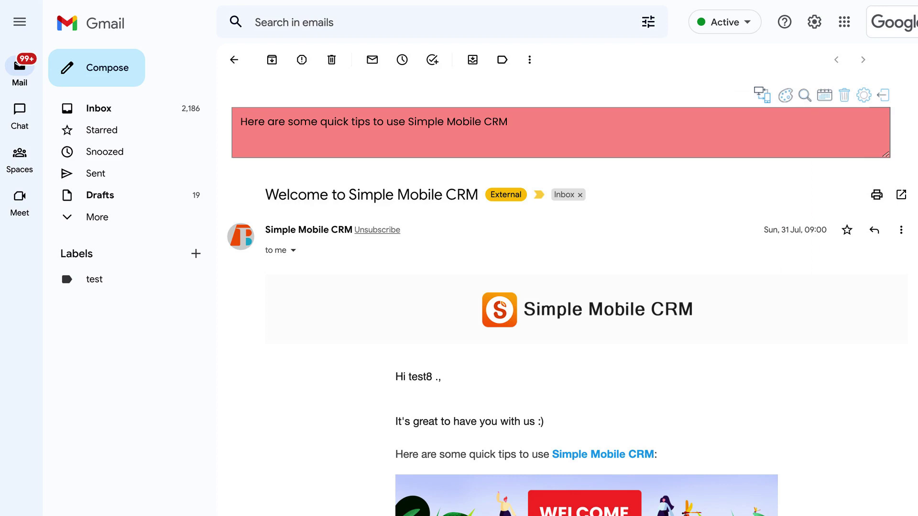
{"action": "left_click", "coordinate": [785, 95]}
{"action": "left_click", "coordinate": [768, 171]}
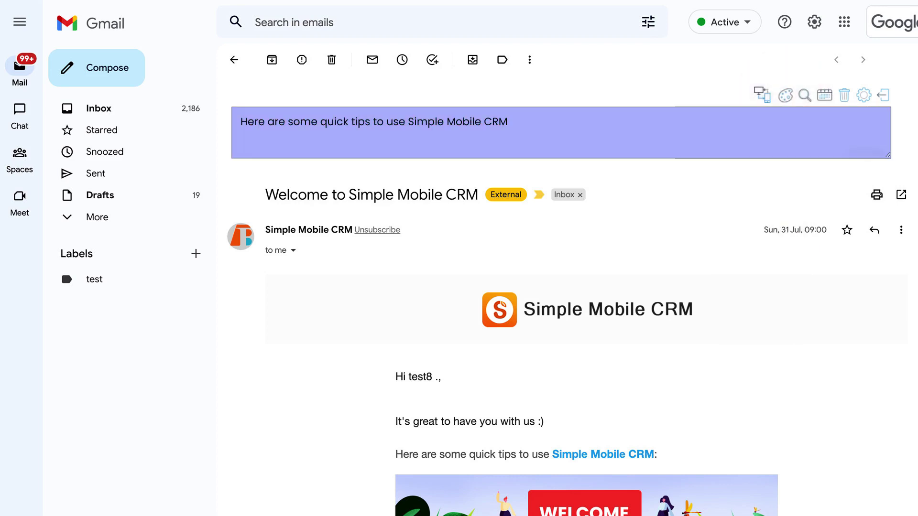
{"action": "left_click", "coordinate": [786, 94]}
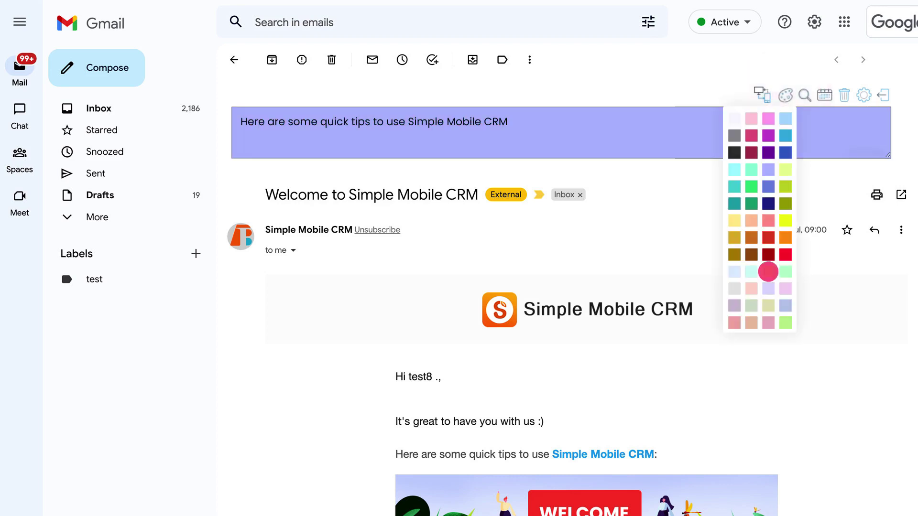
{"action": "left_click", "coordinate": [768, 272]}
{"action": "left_click", "coordinate": [233, 60]}
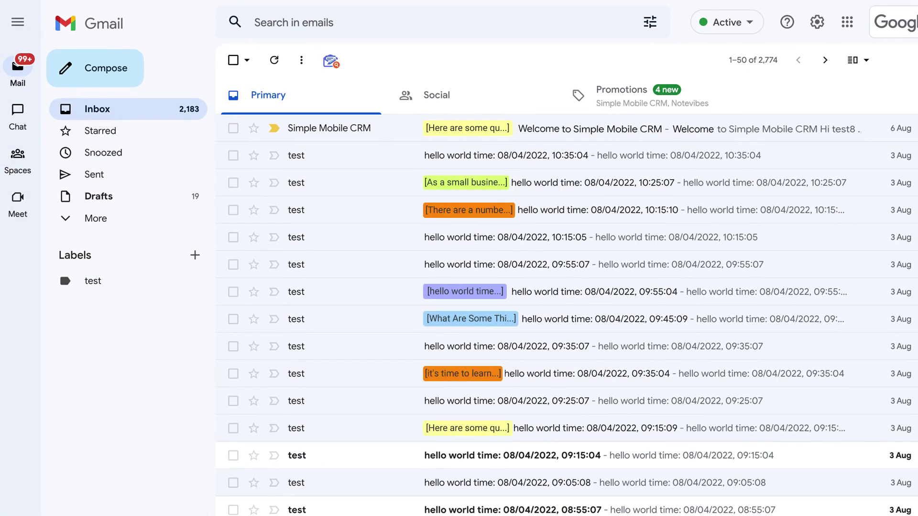
Step: Reopen the Welcome email and save its note as an Apr 12, 5:30–6:30pm calendar event
{"action": "left_click", "coordinate": [483, 129]}
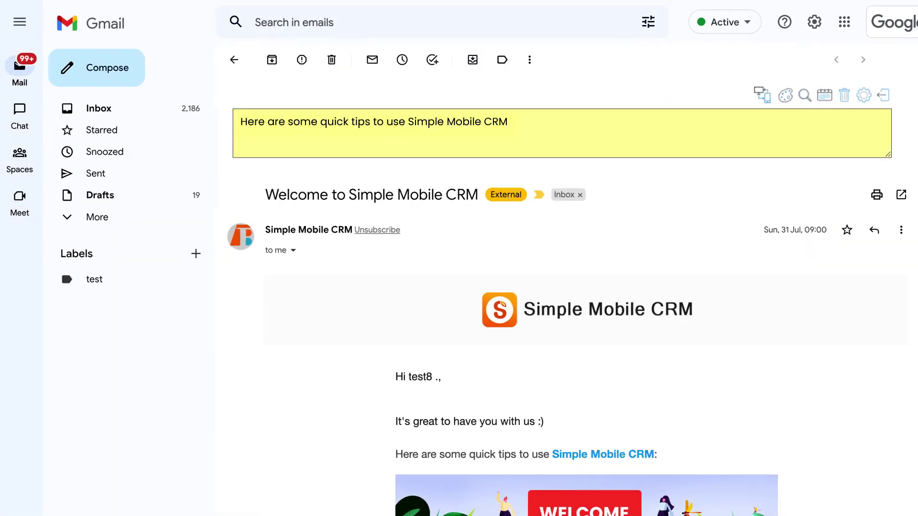
{"action": "left_click", "coordinate": [825, 94]}
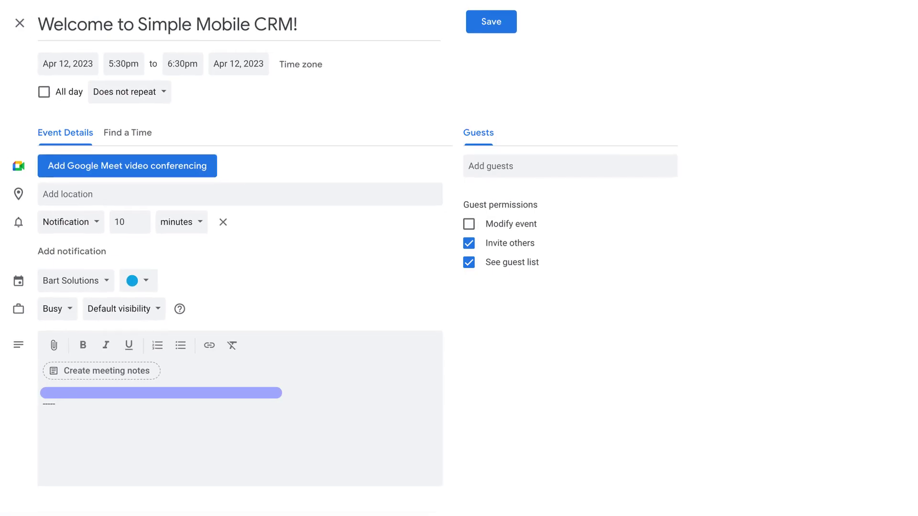
{"action": "left_click", "coordinate": [492, 21]}
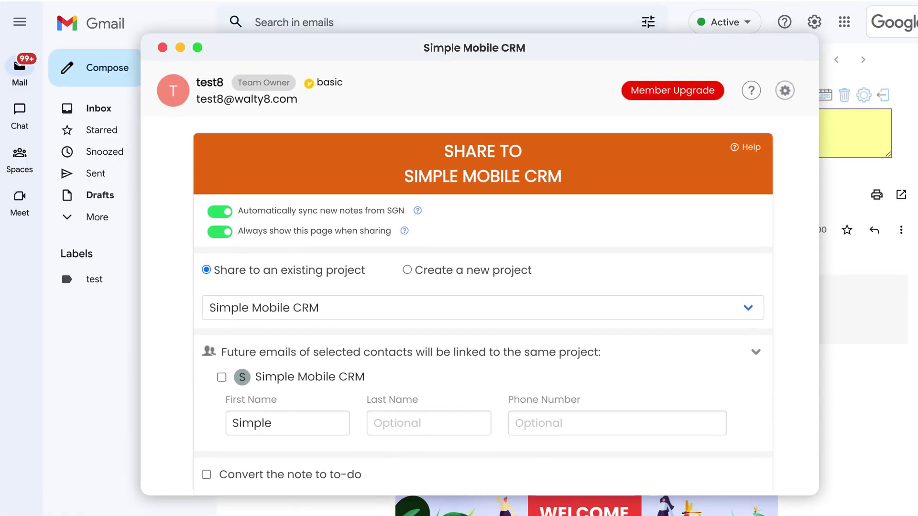
Step: Share the note into the existing Simple Mobile CRM project, linking the contact's future emails
{"action": "left_click", "coordinate": [339, 307]}
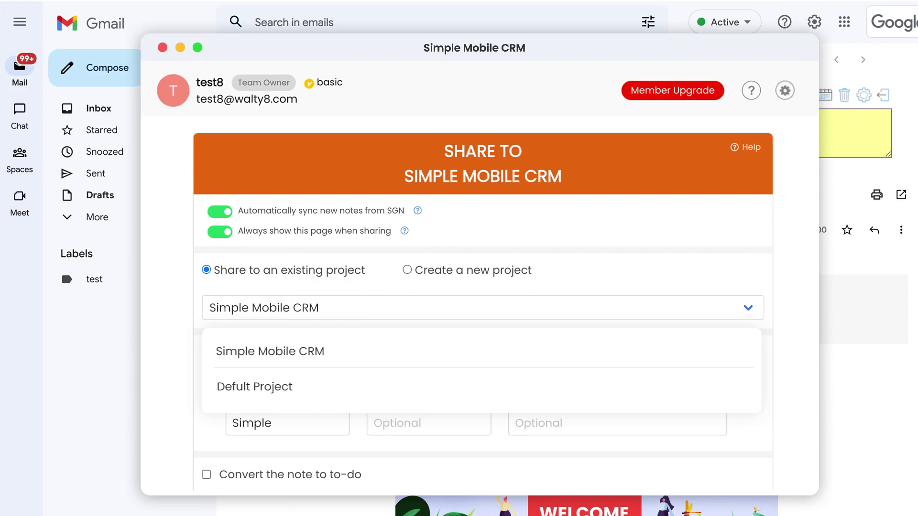
{"action": "left_click", "coordinate": [339, 351]}
{"action": "left_click", "coordinate": [407, 269]}
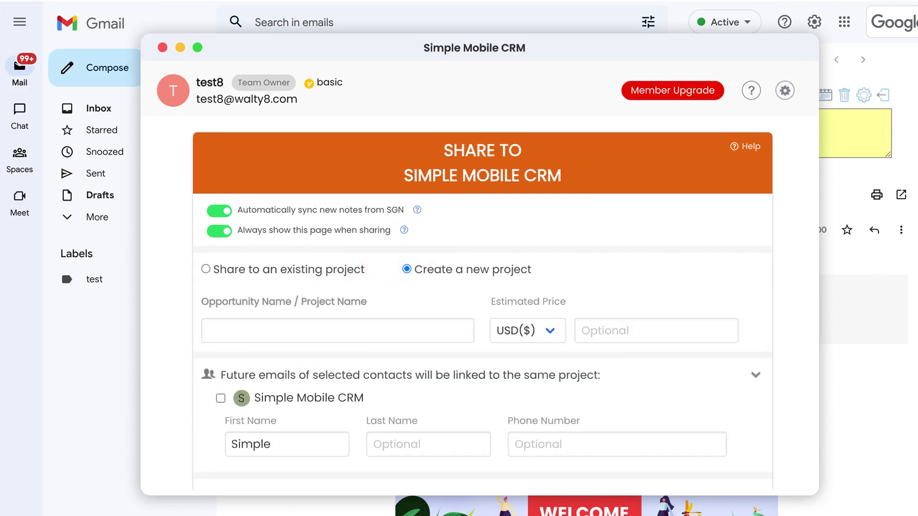
{"action": "type", "text": "CRM"}
{"action": "left_click", "coordinate": [206, 270]}
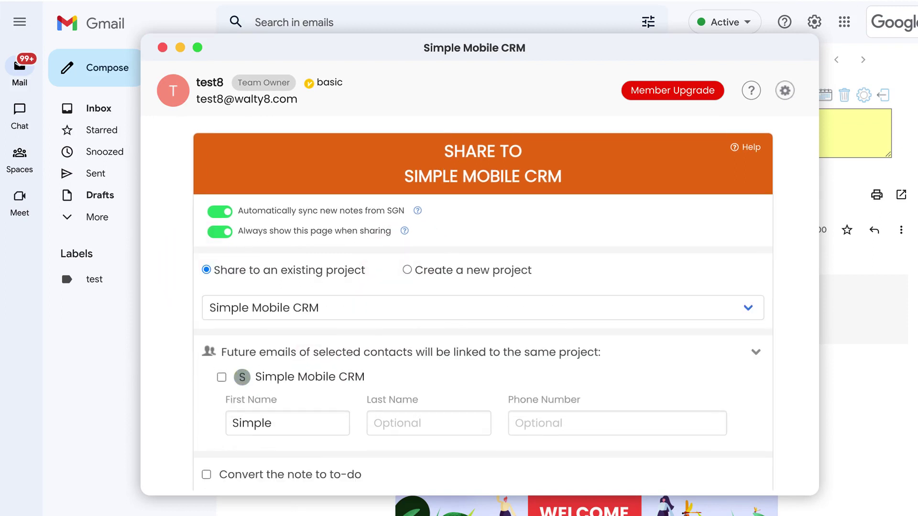
{"action": "left_click", "coordinate": [221, 377]}
{"action": "scroll", "coordinate": [474, 359], "scroll_direction": "down", "scroll_amount": 2}
{"action": "left_click", "coordinate": [536, 470]}
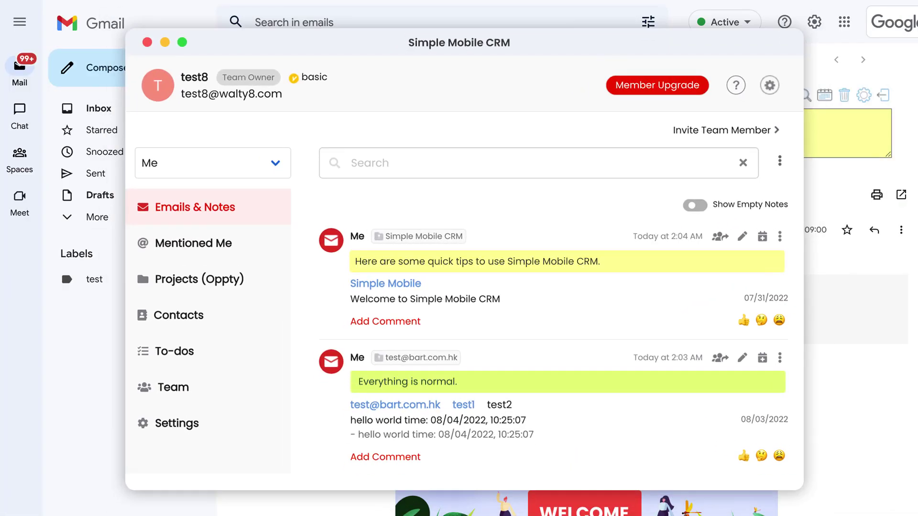
Step: Attach a file to the tips note by uploading it to Google Drive
{"action": "left_click", "coordinate": [766, 263]}
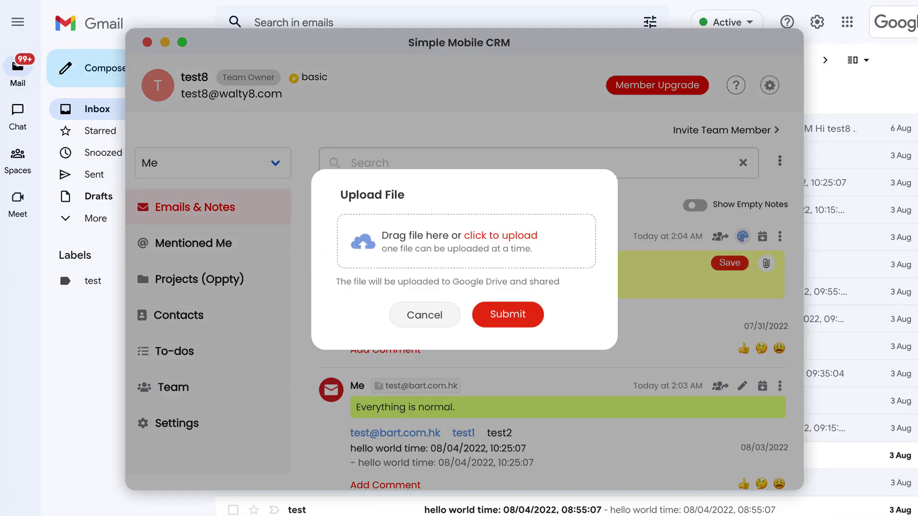
{"action": "left_click", "coordinate": [508, 314]}
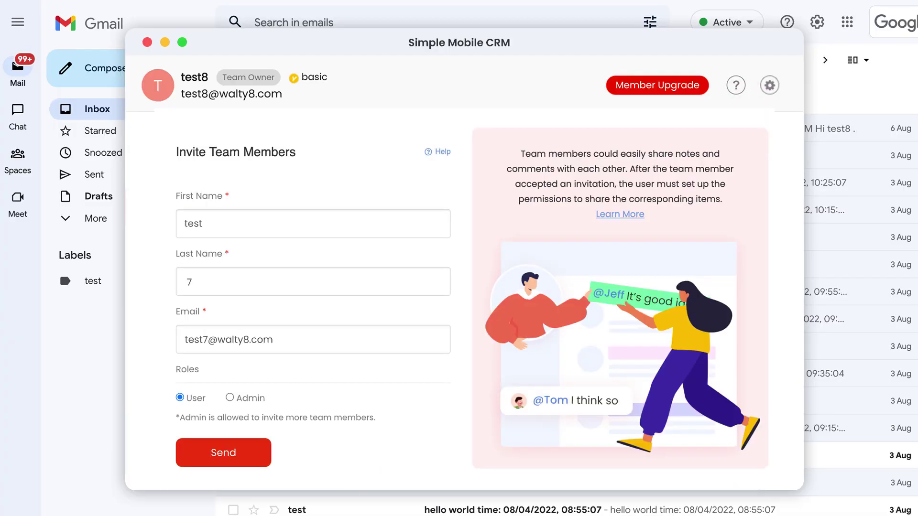
{"action": "left_click", "coordinate": [223, 453]}
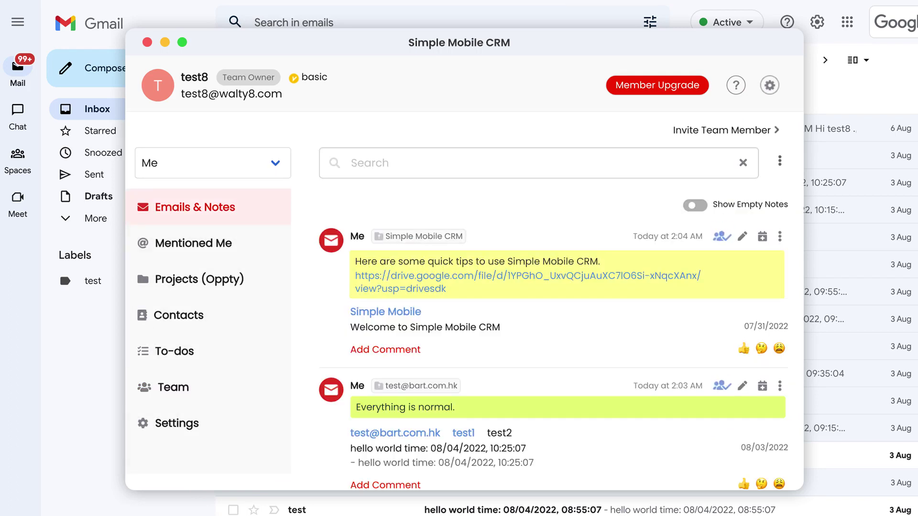
{"action": "left_click", "coordinate": [721, 235]}
{"action": "left_click", "coordinate": [718, 236]}
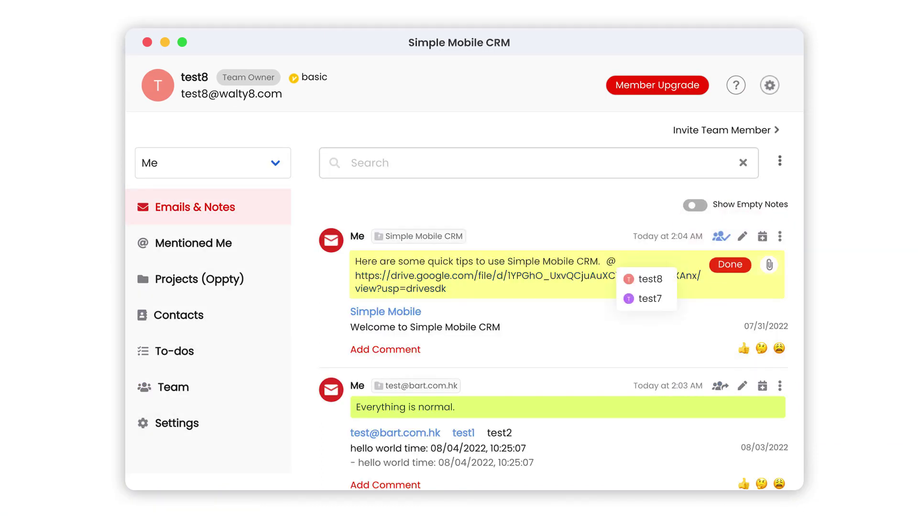
{"action": "left_click", "coordinate": [649, 298]}
{"action": "left_click", "coordinate": [730, 265]}
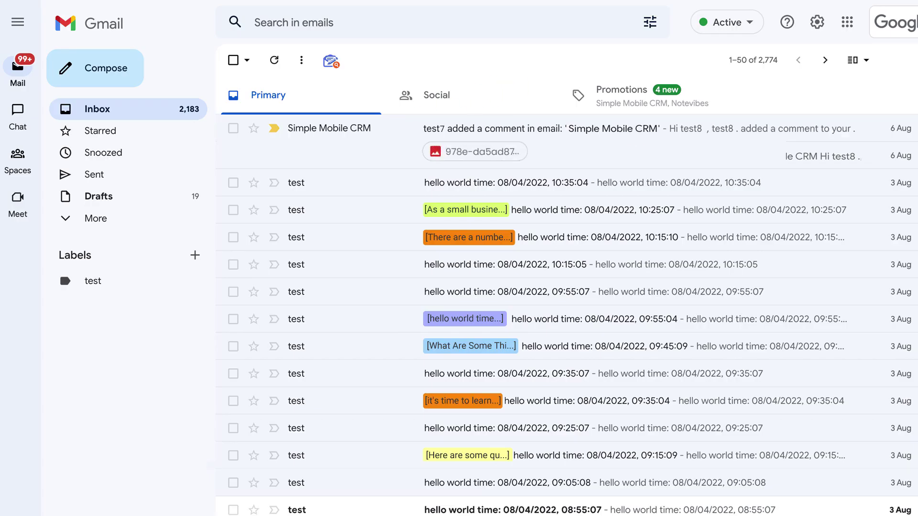
Step: Open test7's comment notification email and start a reply to the comment
{"action": "left_click", "coordinate": [641, 128]}
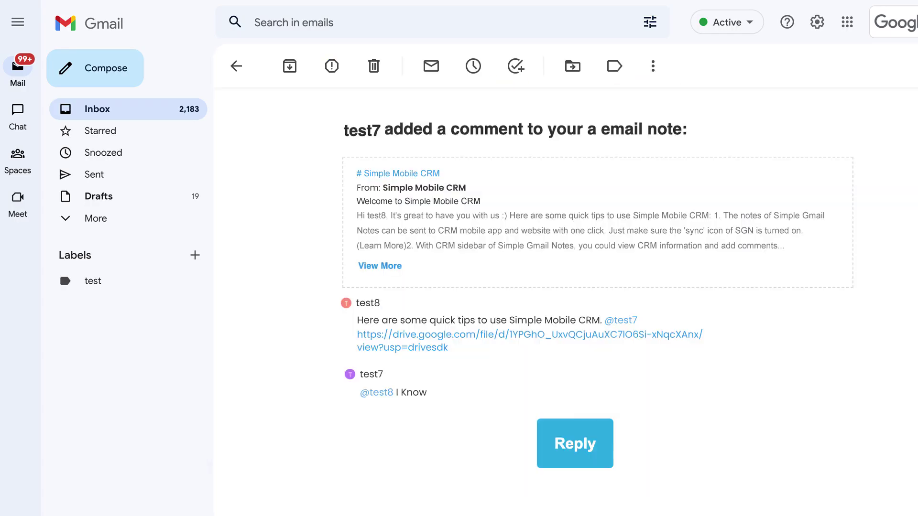
{"action": "left_click", "coordinate": [574, 444]}
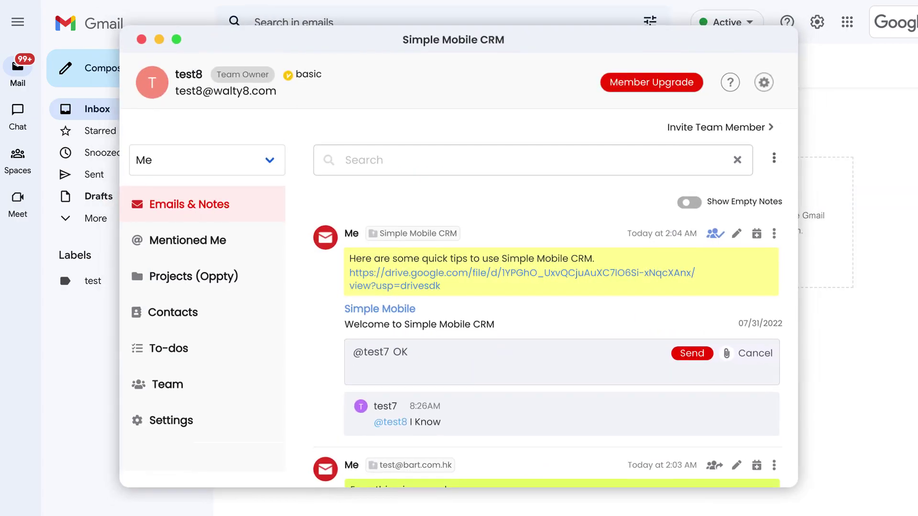